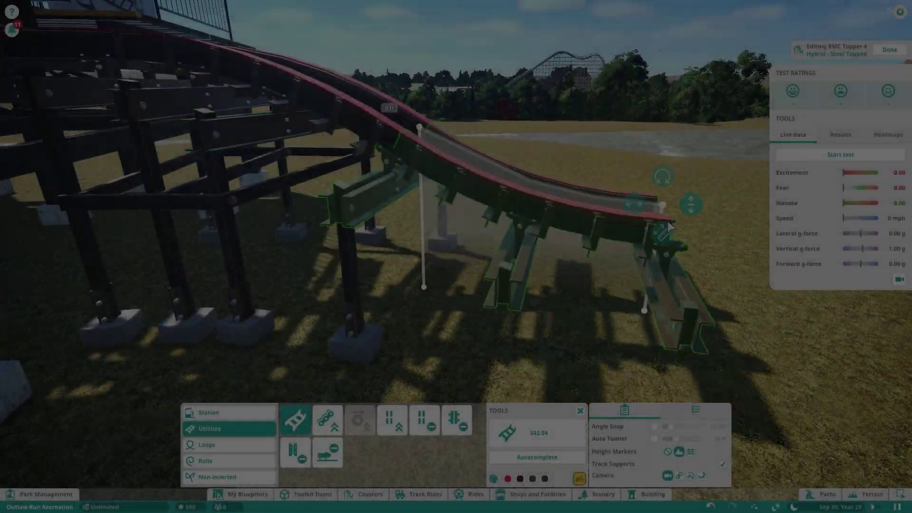
Step: Orbit the view around the OutlawRUNNYPUNNY coaster track
key(q)
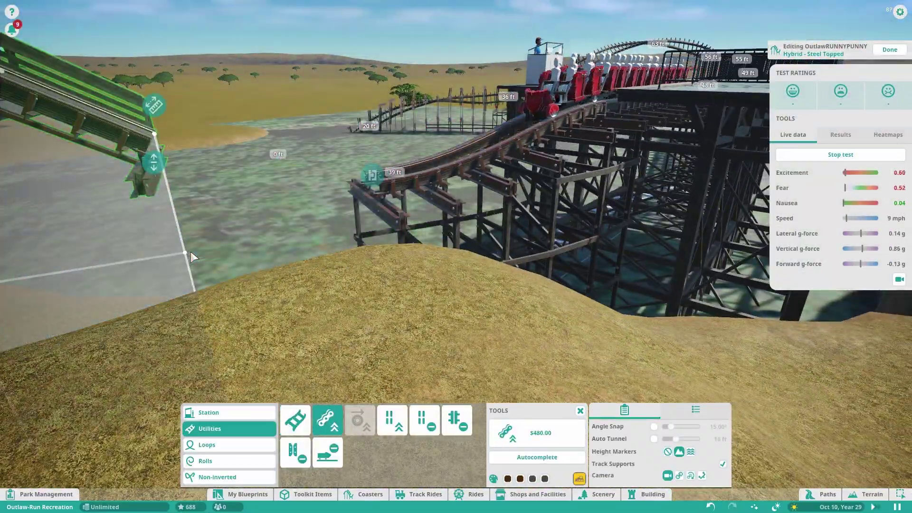
Step: Zoom the view over the RMC Topper 4 track from the station to the first hill
scroll(190, 252, down, 5)
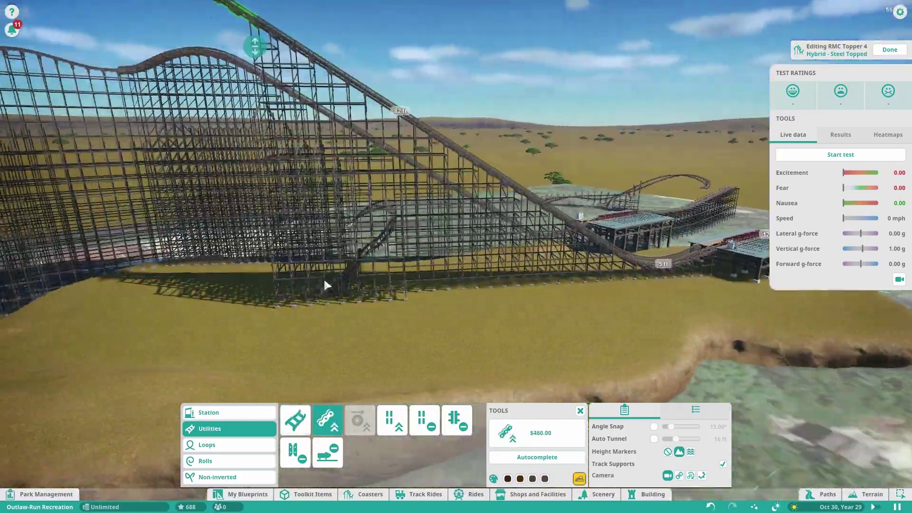
Step: Straighten the new track piece into a 31° climb past the hills
scroll(324, 277, down, 5)
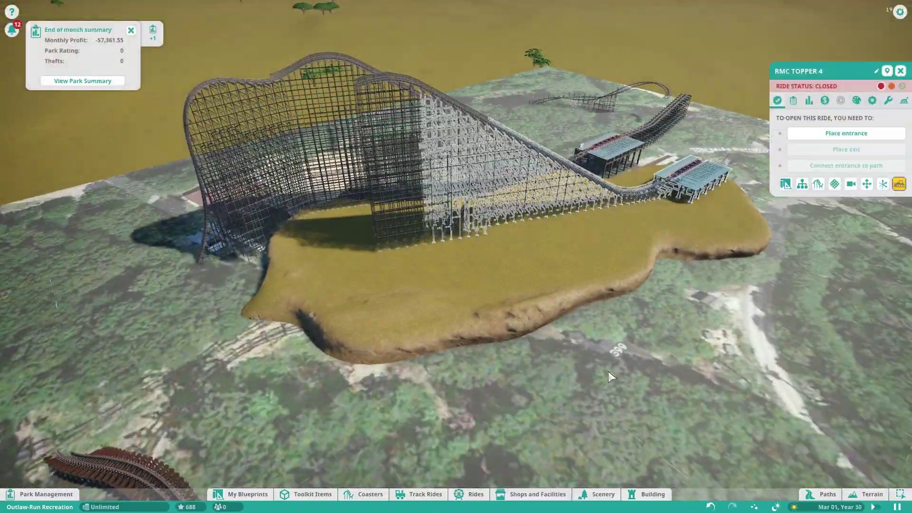
drag(646, 357, 577, 275)
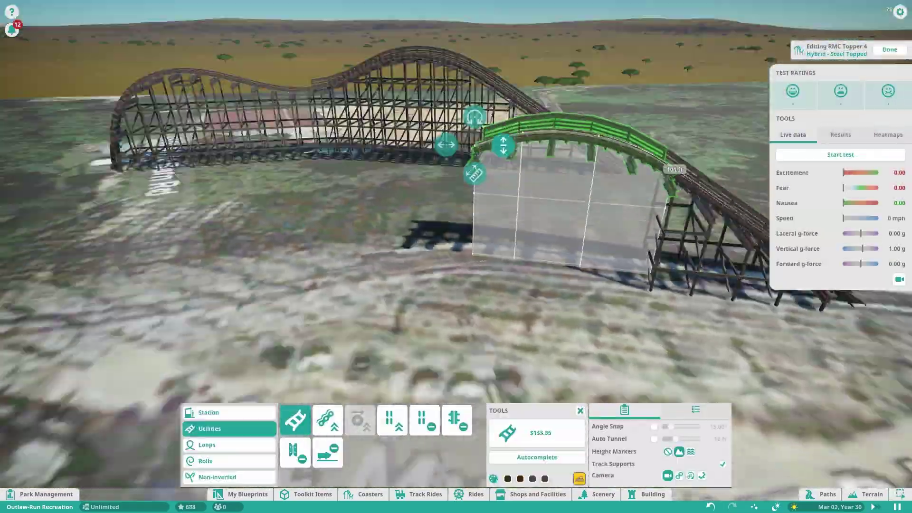
drag(474, 117, 347, 229)
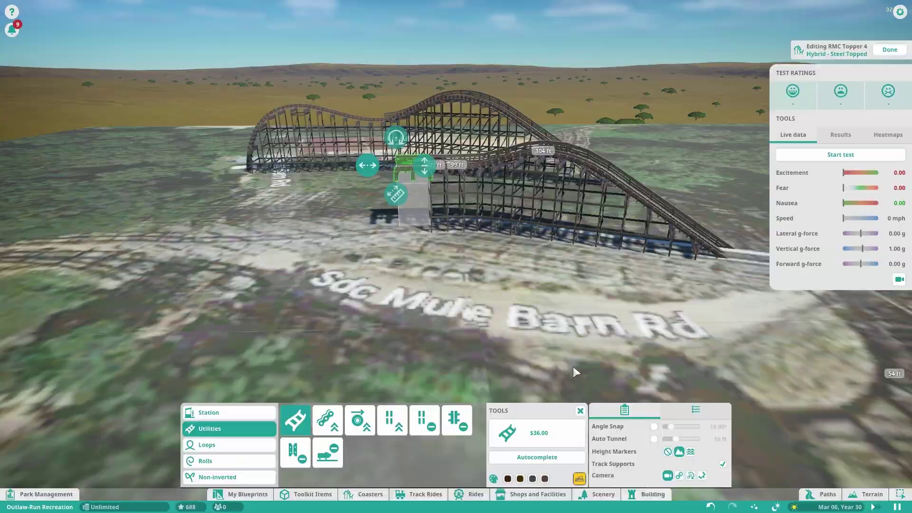
drag(574, 372, 625, 260)
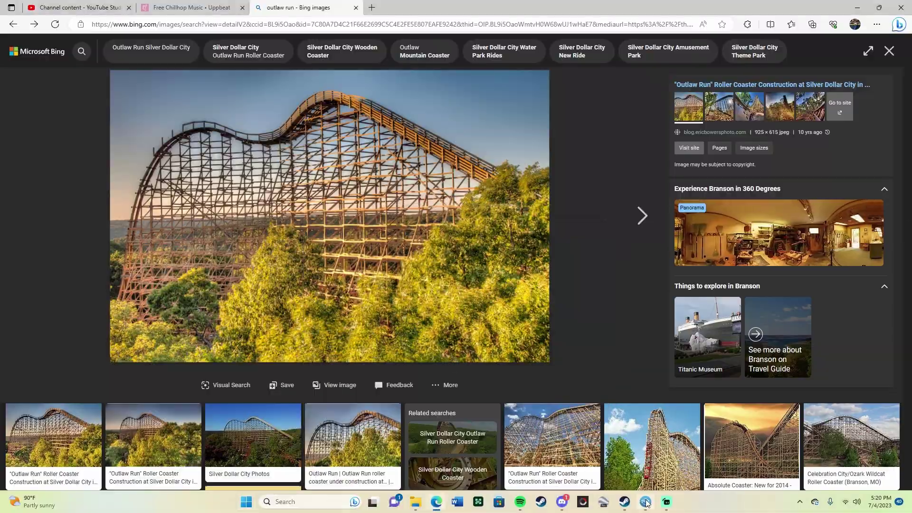
Step: Extend the track into a curving, banked turn with a catwalk along it
scroll(377, 377, down, 5)
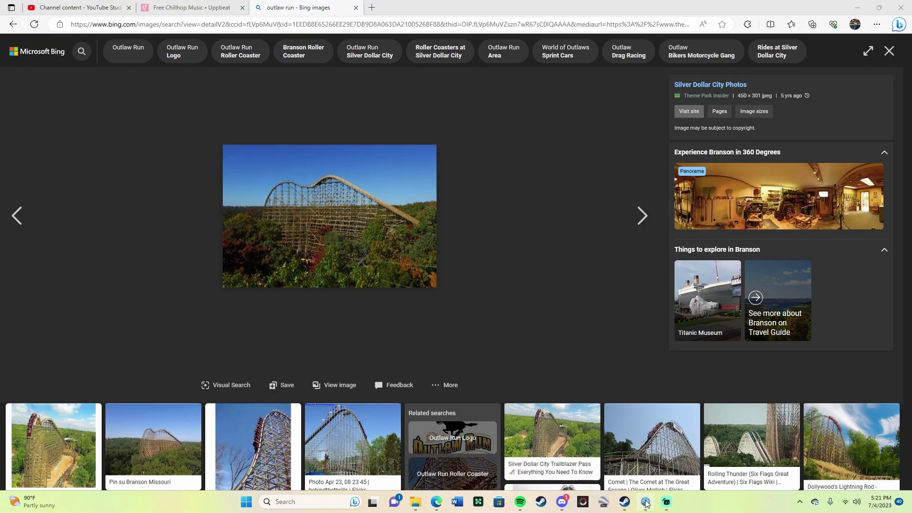
click(645, 502)
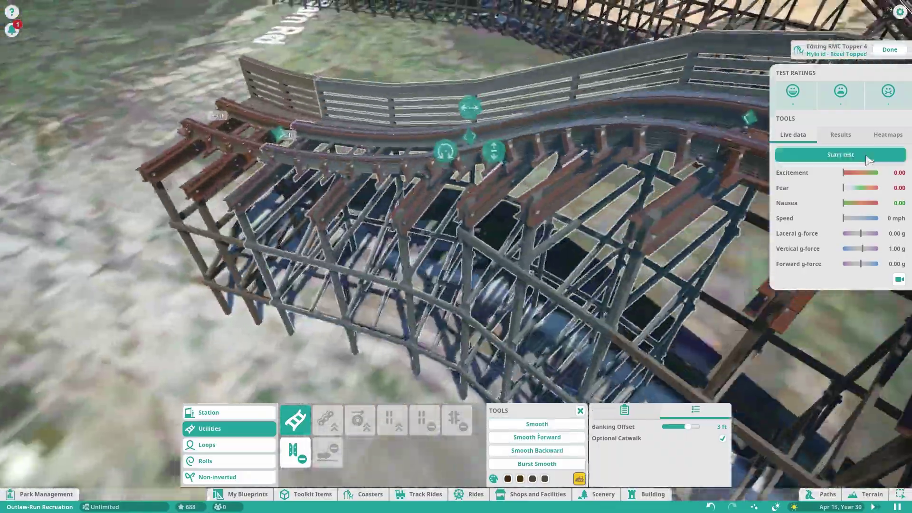
Step: Start a test run of the RMC Topper 4 coaster
click(840, 154)
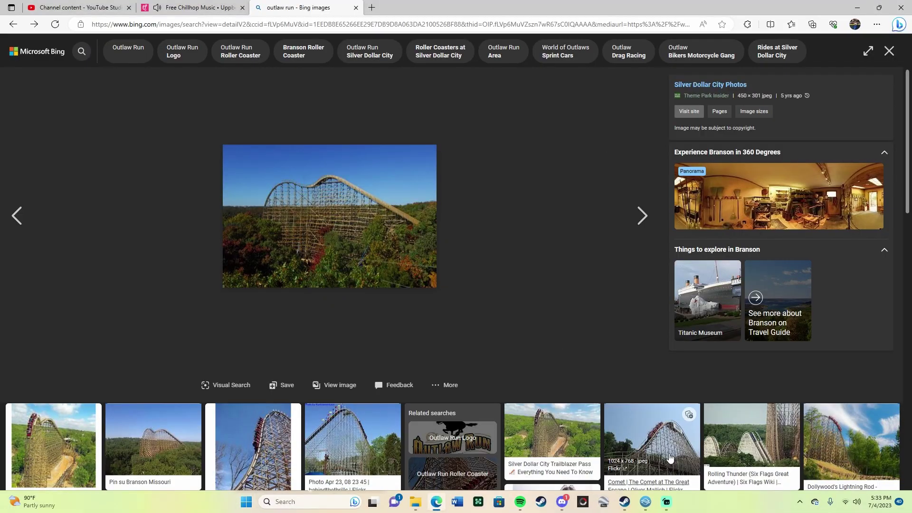
Step: Return from the Bing Outlaw Run photo to Planet Coaster's running test
click(656, 502)
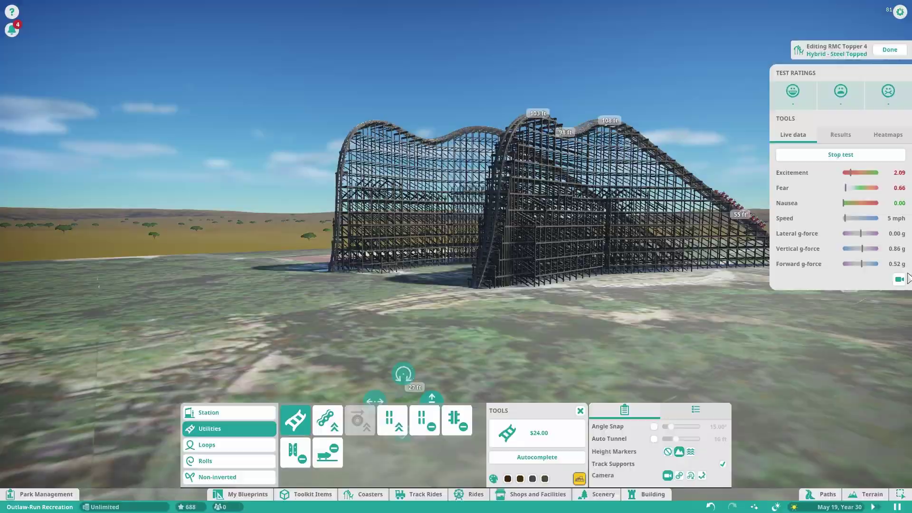
Step: Ride from the front seat, tilt the newest track piece slightly downward, and retest
click(898, 280)
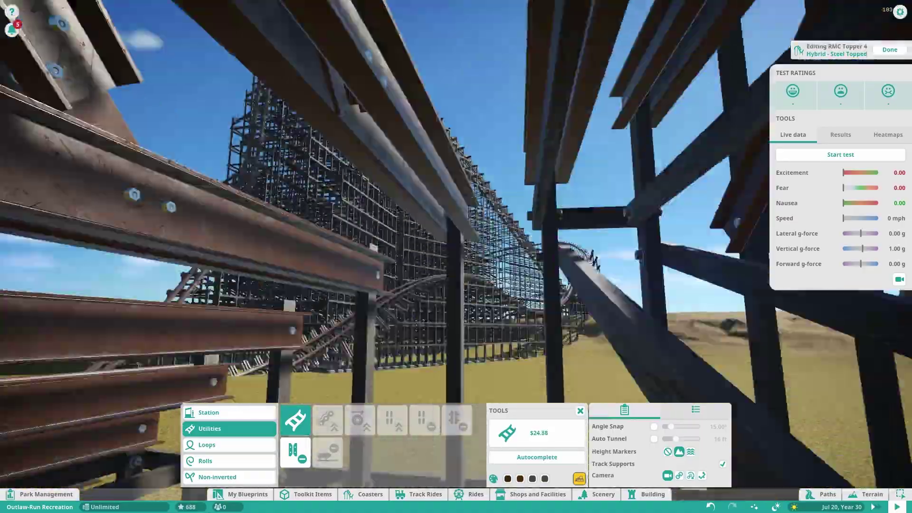
click(586, 242)
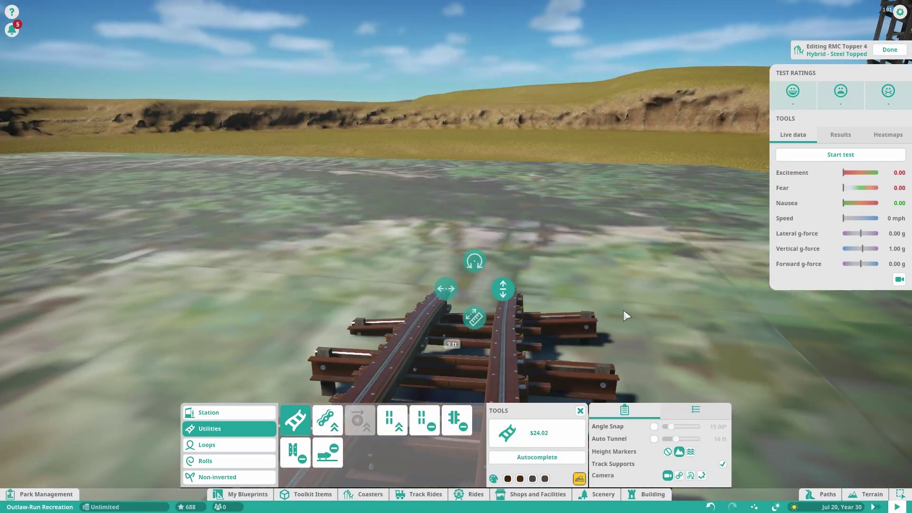
drag(502, 288, 467, 278)
drag(512, 215, 500, 249)
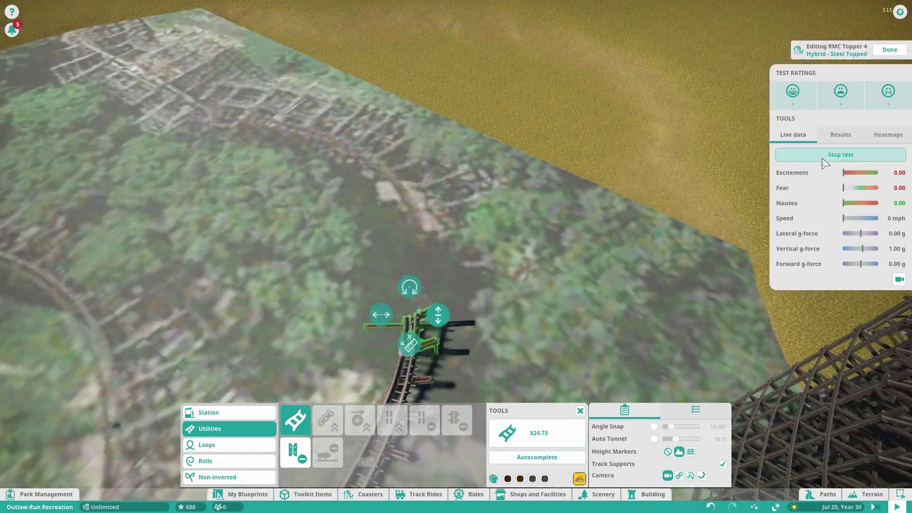
click(841, 154)
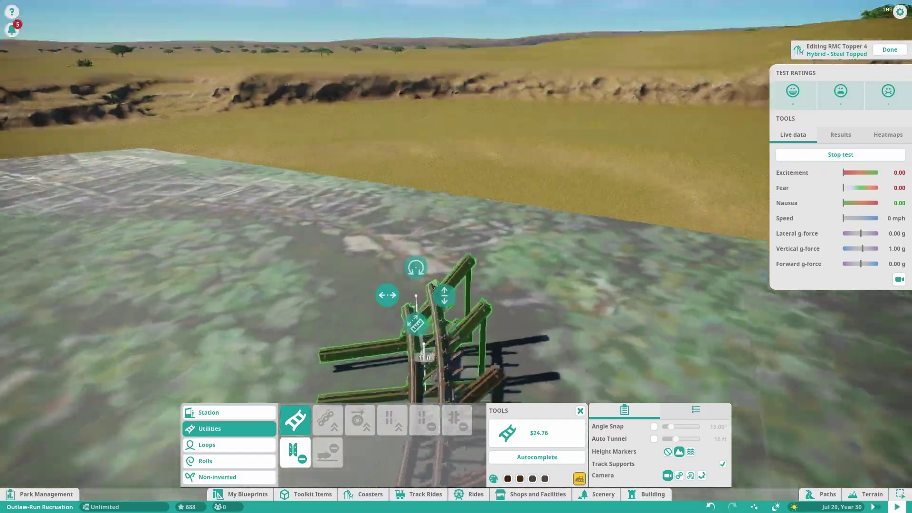
Step: Reshape the track-end piece to a shallow slope running low across the ground
drag(398, 284, 449, 245)
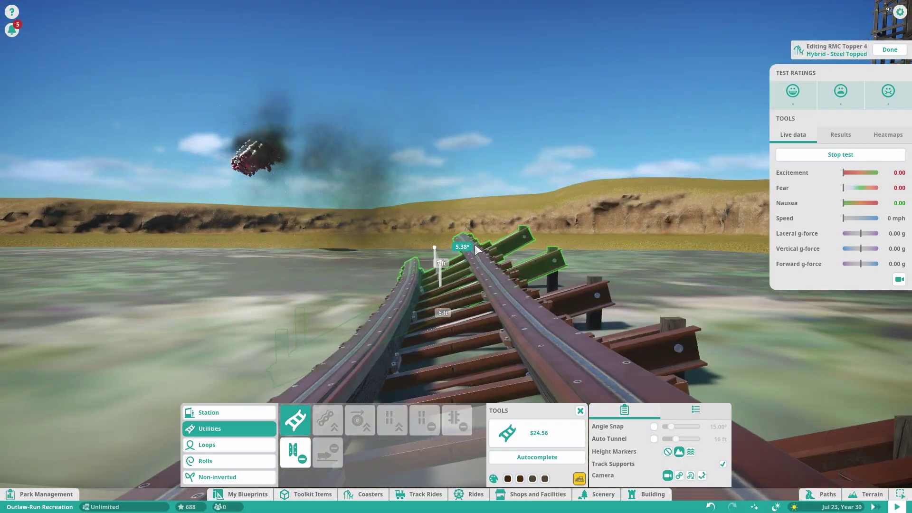
scroll(492, 185, down, 10)
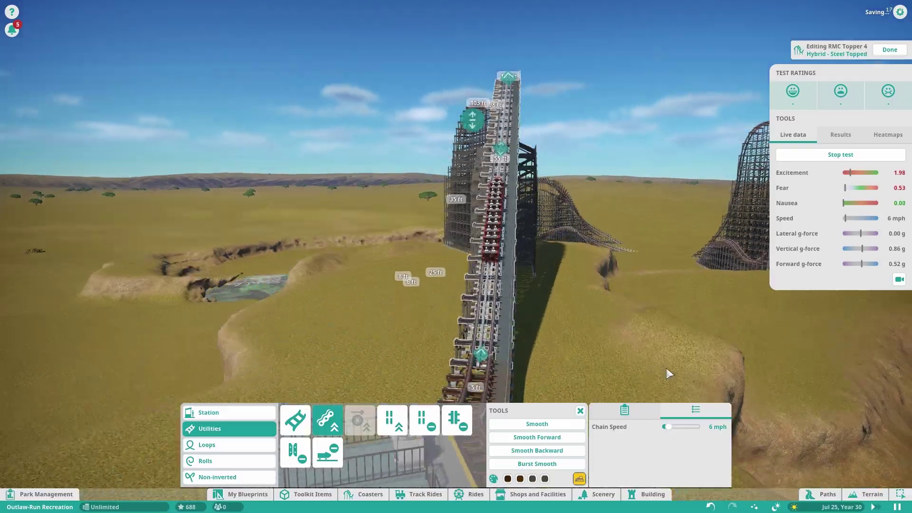
scroll(661, 359, down, 5)
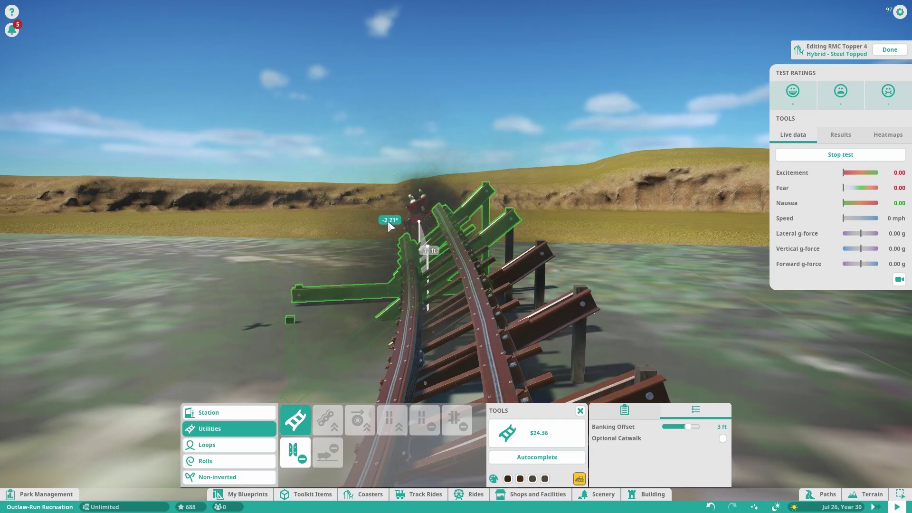
drag(387, 220, 398, 148)
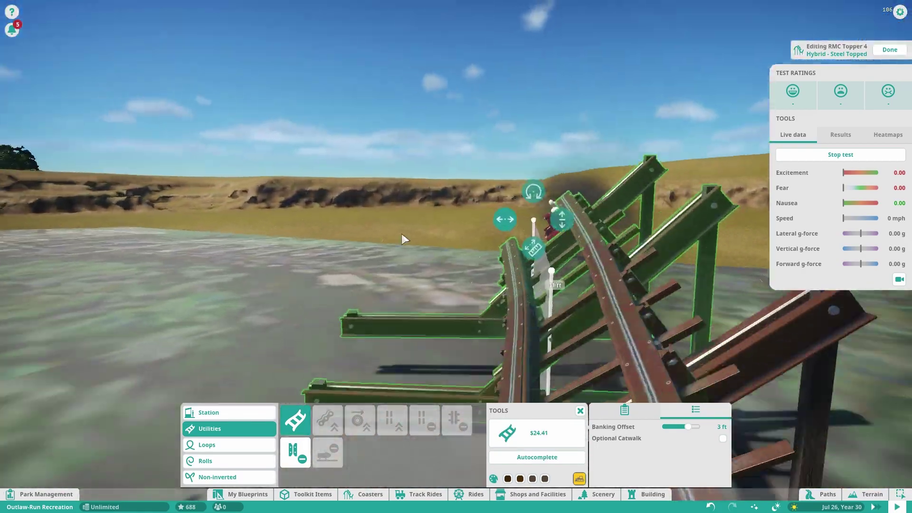
drag(525, 193, 518, 199)
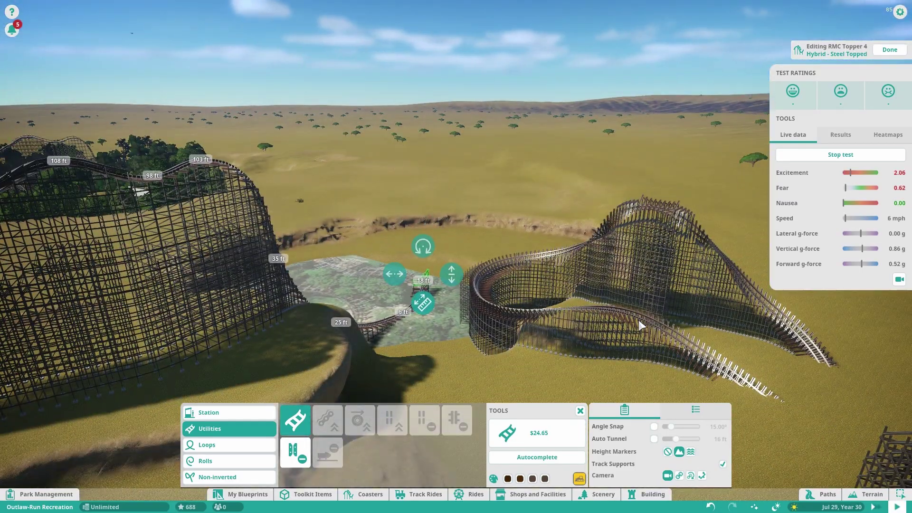
Step: Tilt the selected track piece to about 32° so it arches up beside the helix
drag(638, 320, 285, 293)
drag(388, 305, 161, 304)
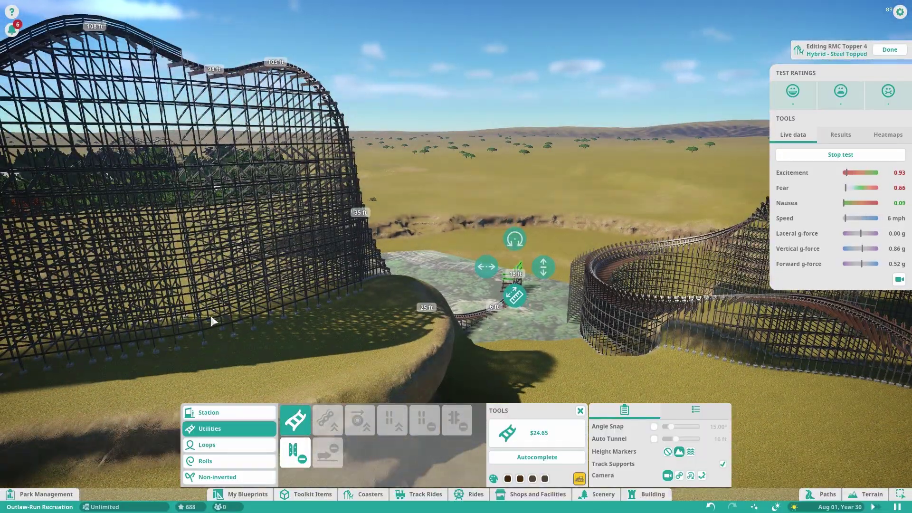
scroll(161, 317, up, 5)
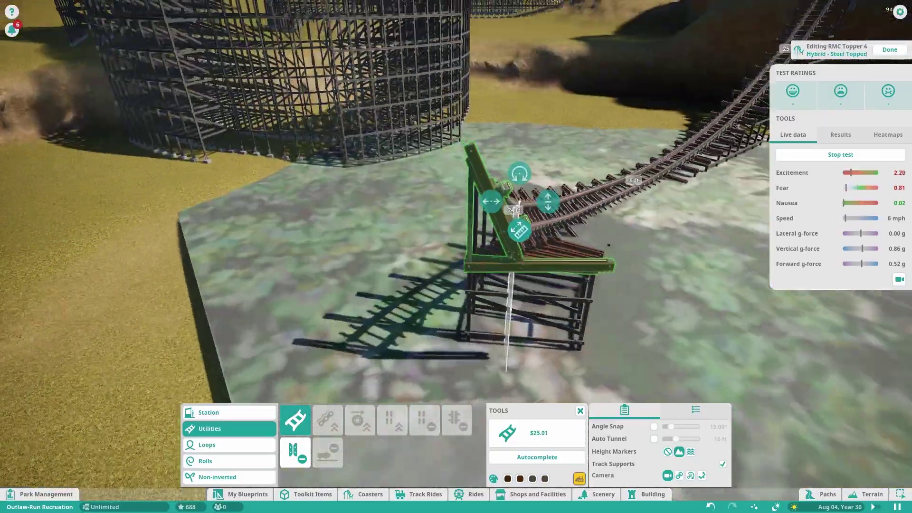
drag(547, 201, 507, 217)
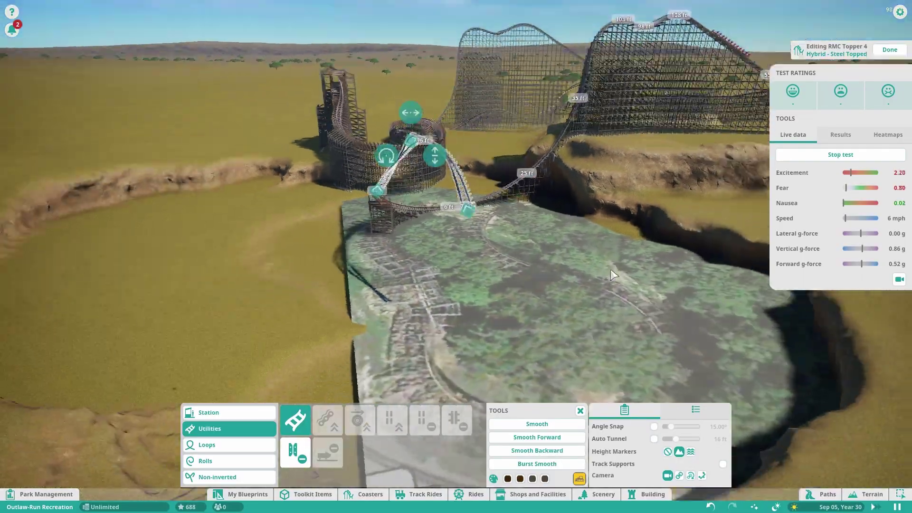
Step: Ride from the front seat, check the Outlaw Run reference photos, then return to the game
click(899, 279)
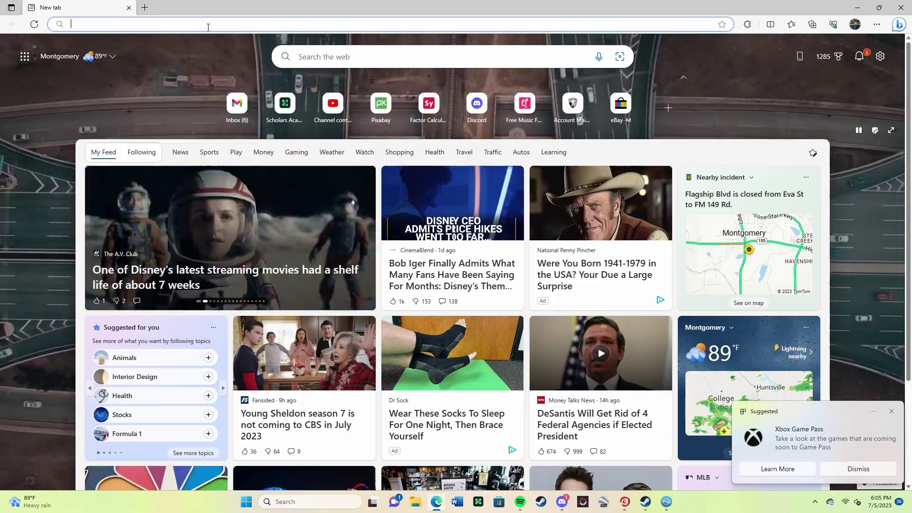
click(193, 78)
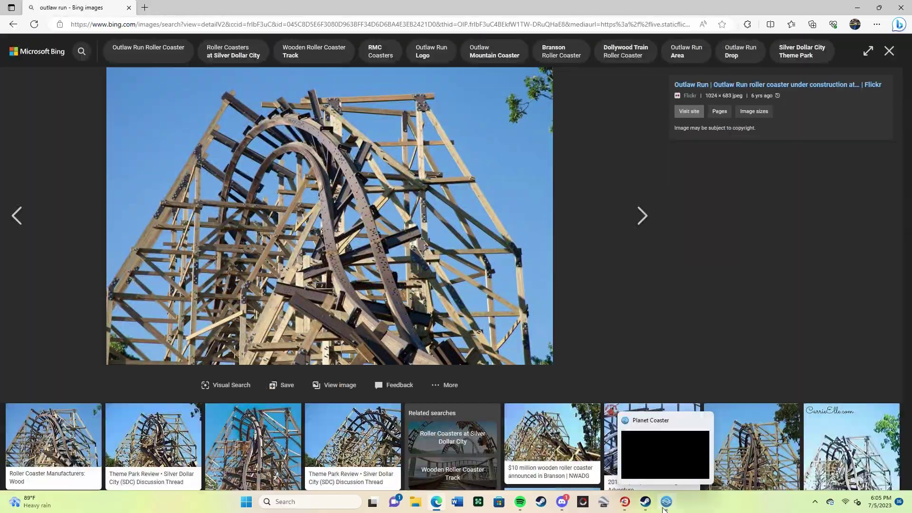
click(666, 502)
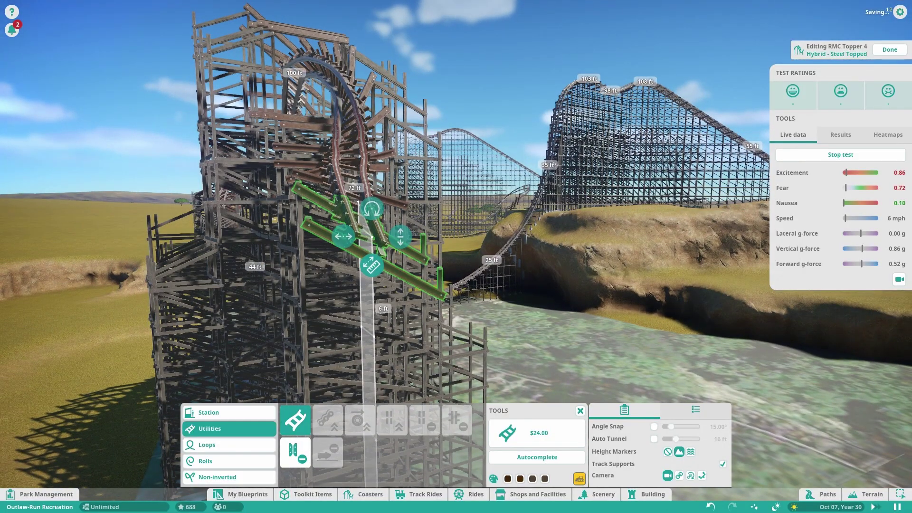
Step: Briefly ride along from the front car, then move the view beside the helix tower
click(899, 279)
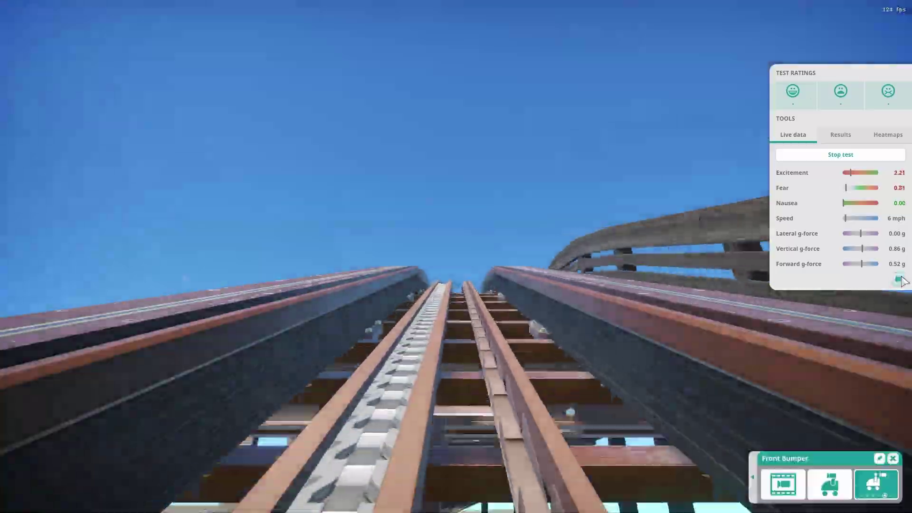
click(899, 279)
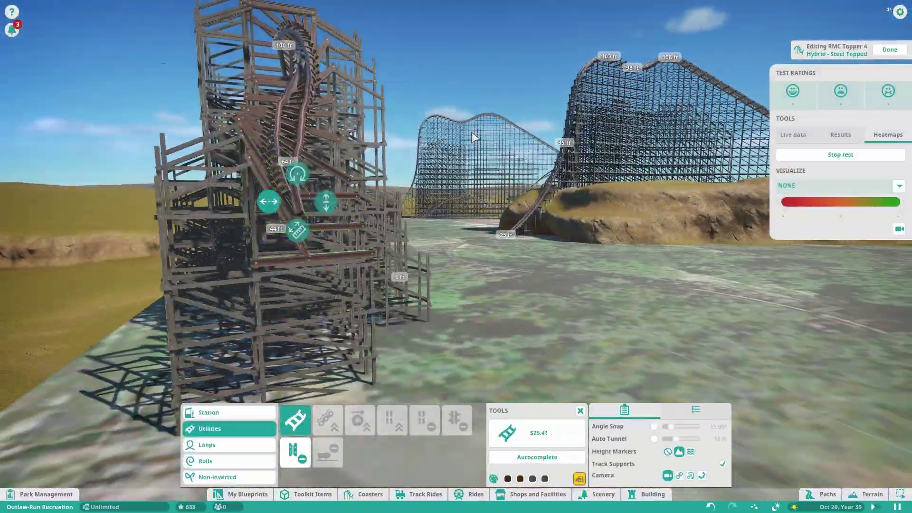
key(d)
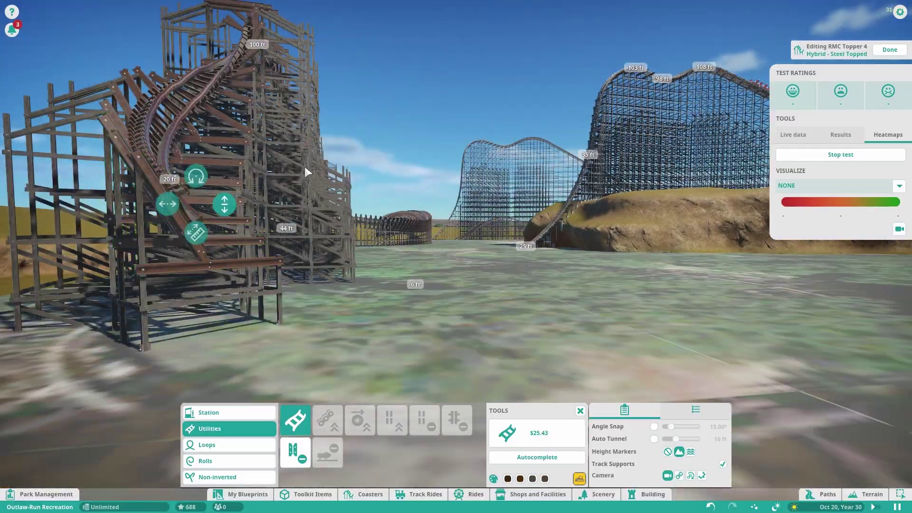
key(q)
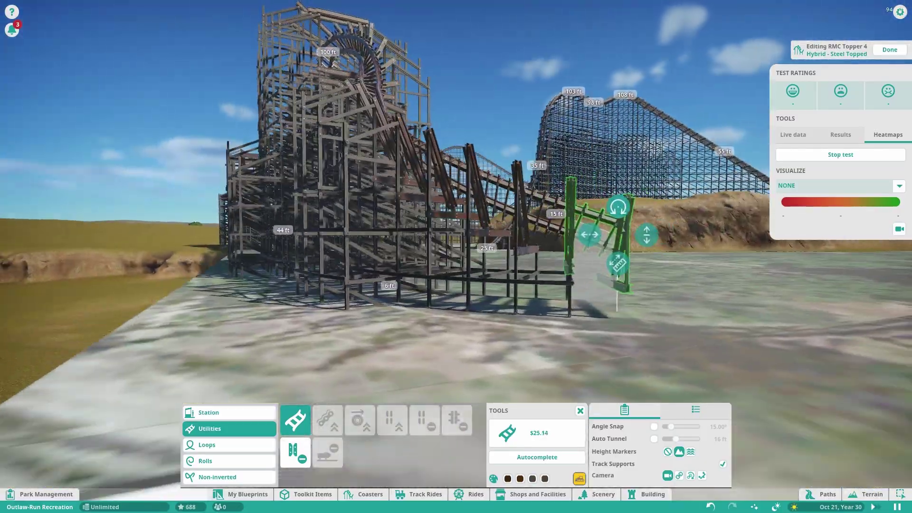
key(w)
key(d)
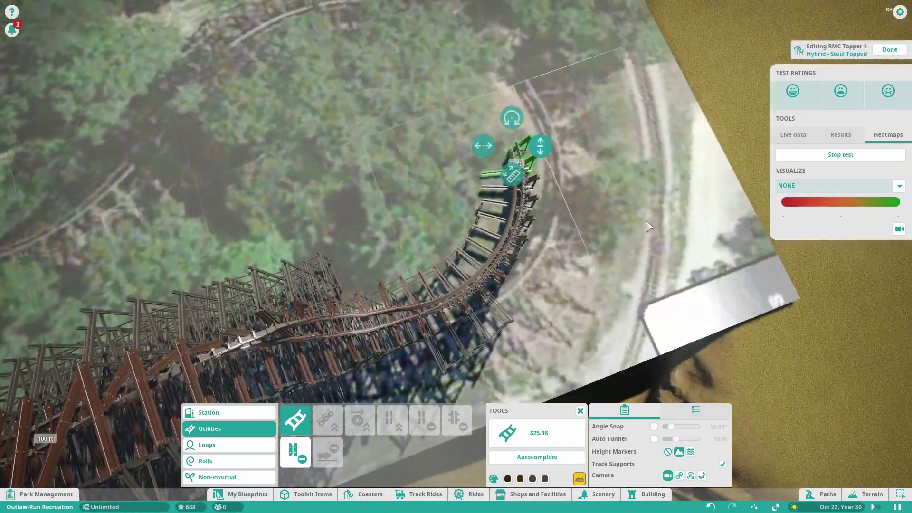
Step: Select the open track end past the helix to continue building
click(237, 281)
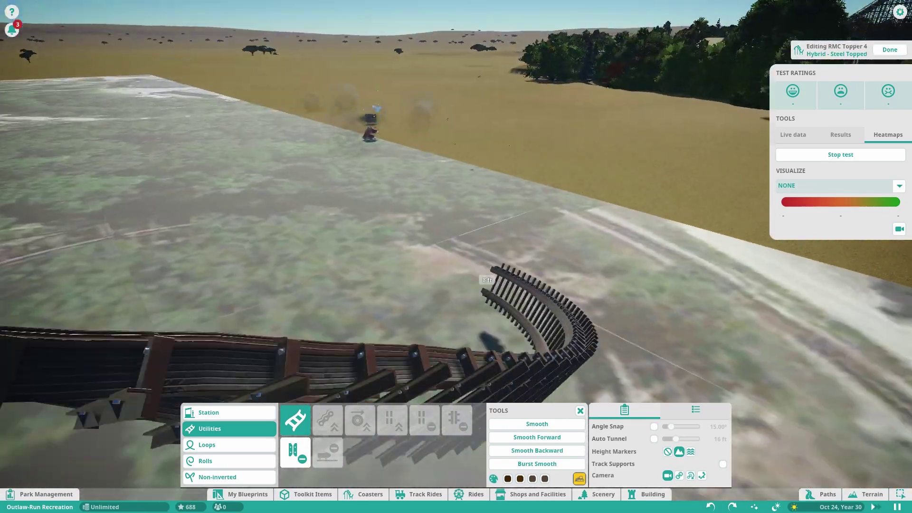
click(582, 266)
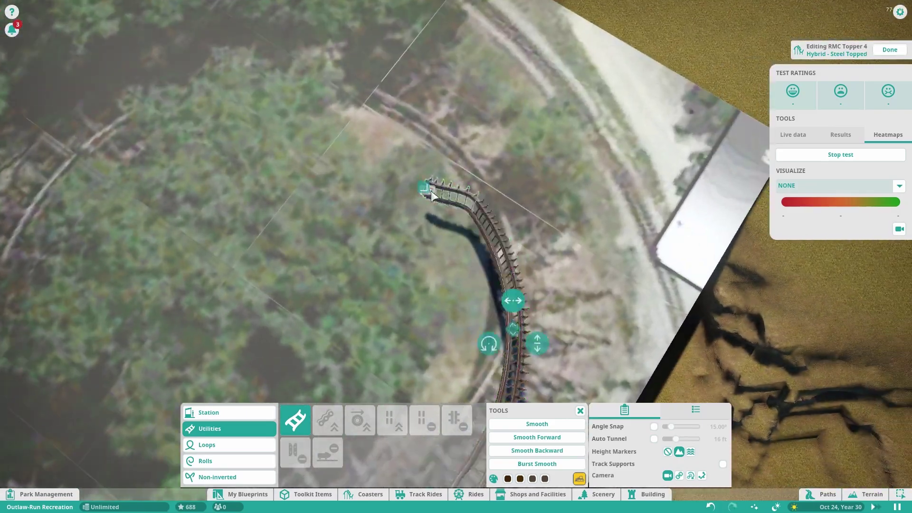
click(487, 231)
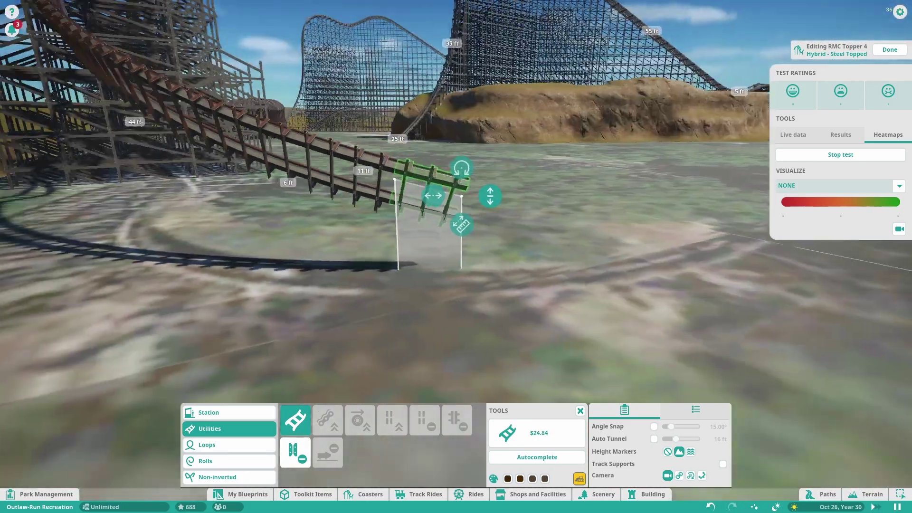
Step: Stretch the new piece across the floor plan, easing its slope to about -0.98° near level
drag(499, 199, 495, 167)
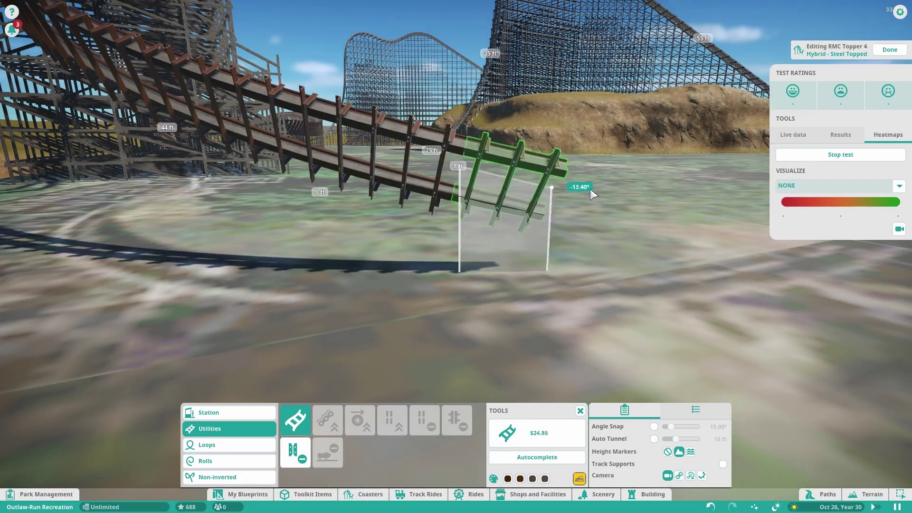
drag(589, 189, 590, 190)
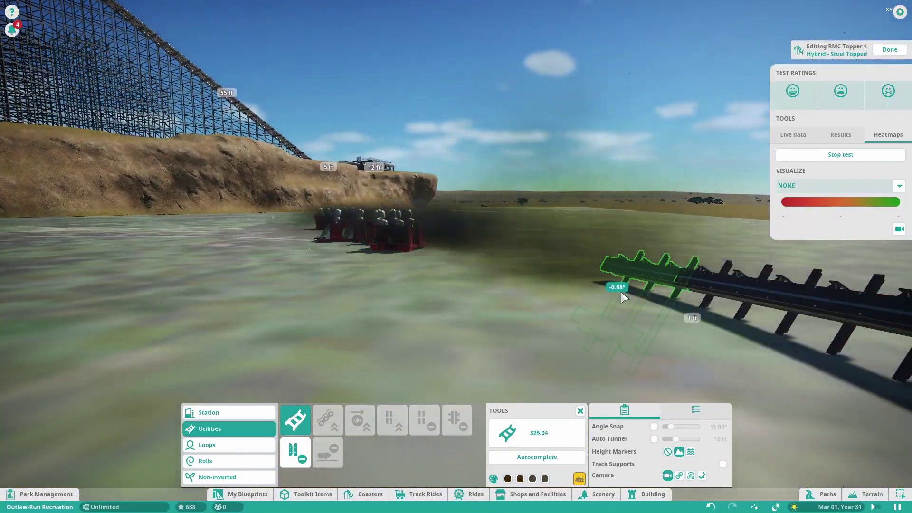
Step: Lengthen the track end toward the rocky hill, pitching it up into a climb
drag(767, 340, 704, 308)
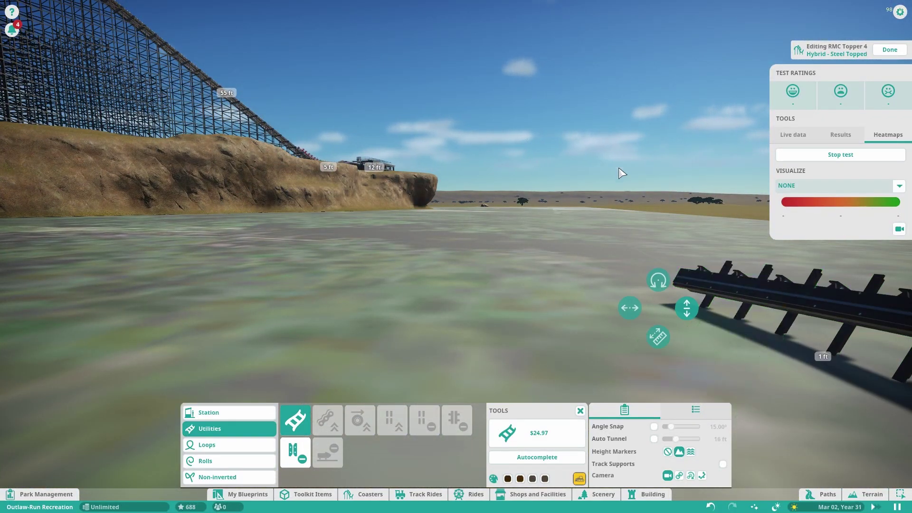
drag(623, 290, 584, 281)
key(e)
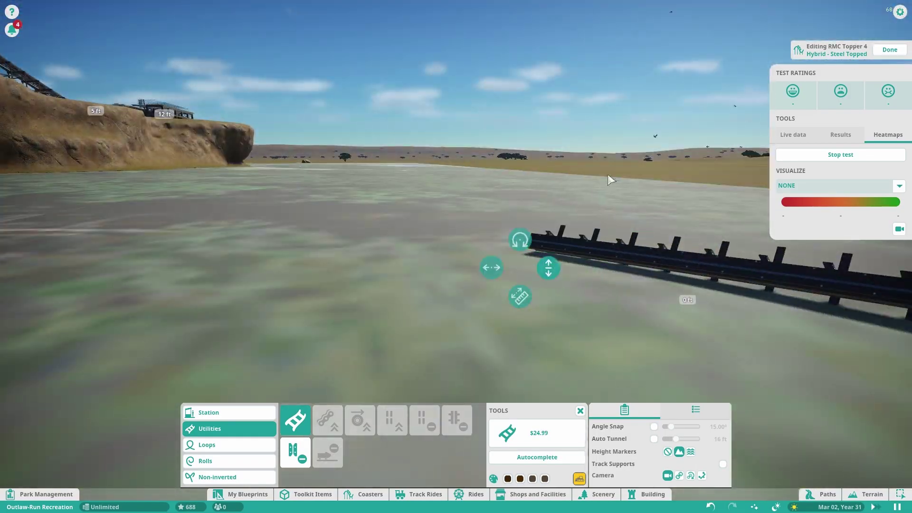
key(e)
scroll(622, 270, down, 5)
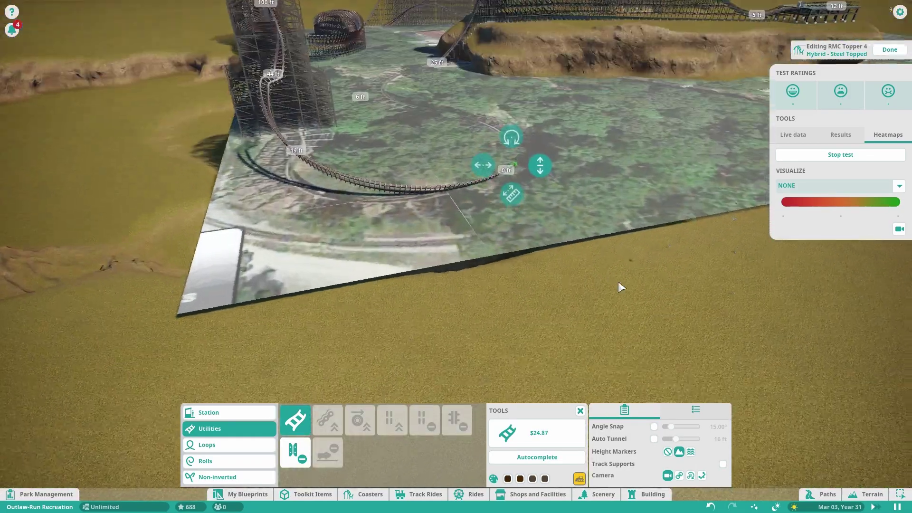
scroll(617, 278, up, 5)
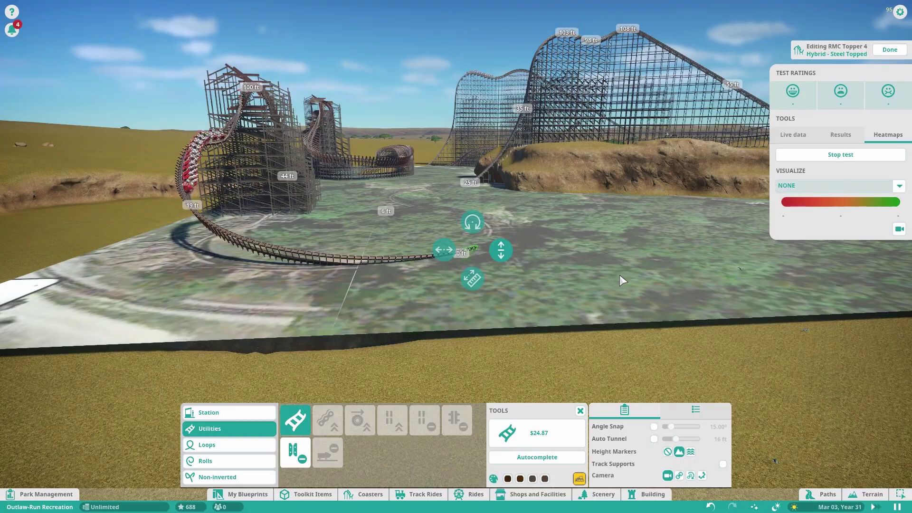
scroll(664, 317, up, 2)
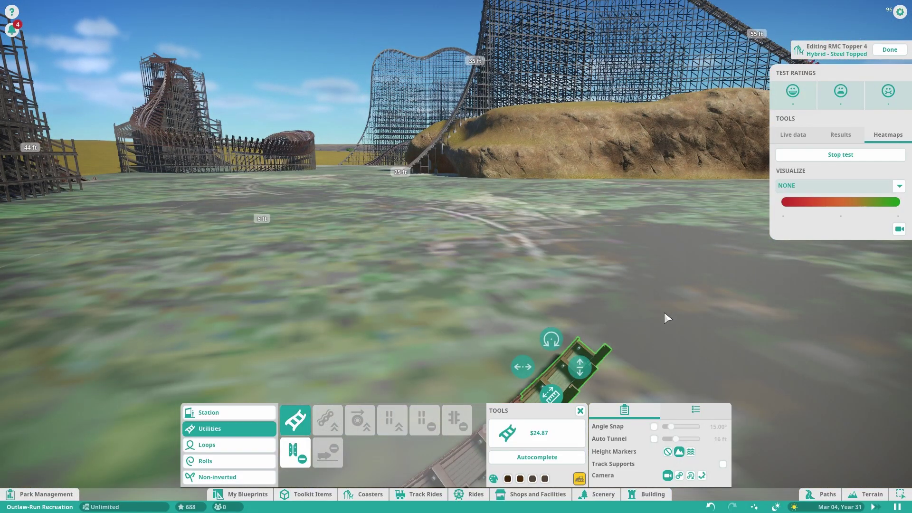
key(e)
scroll(648, 113, down, 5)
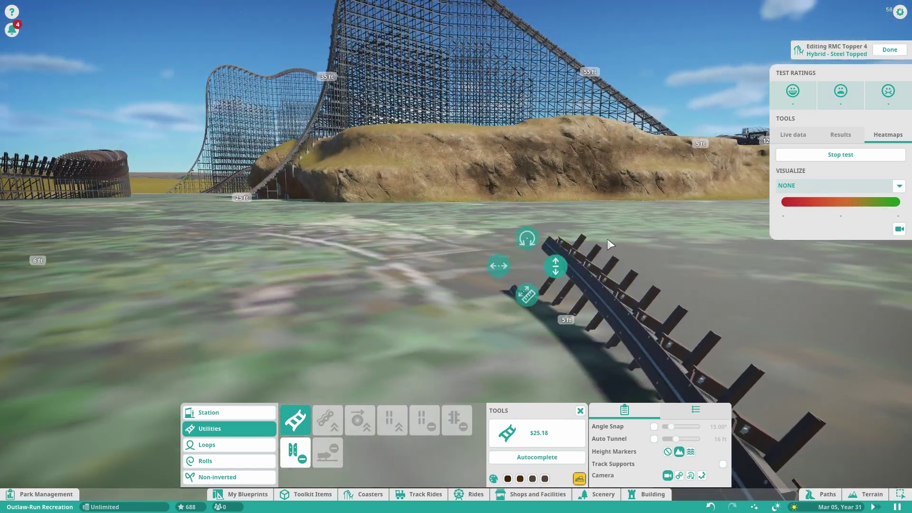
Step: Check the climb from the side, then select a placed piece to bring up its Smooth options
key(q)
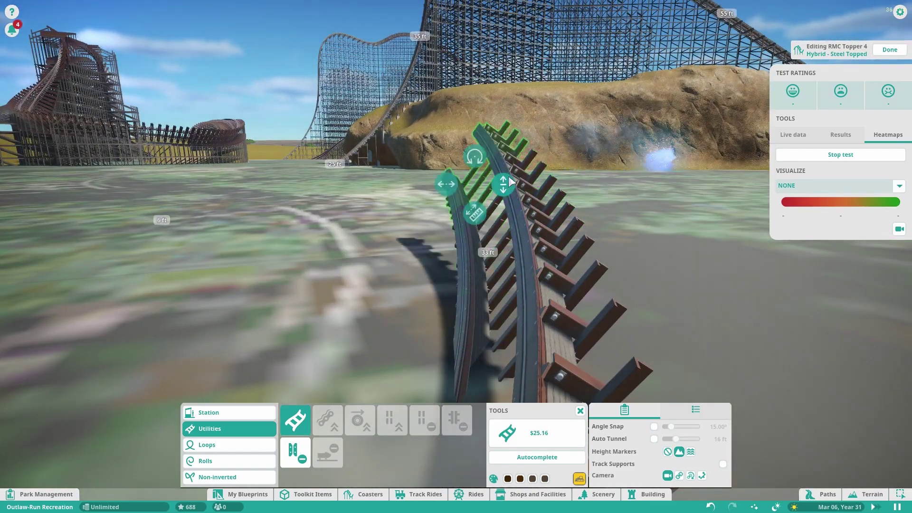
key(q)
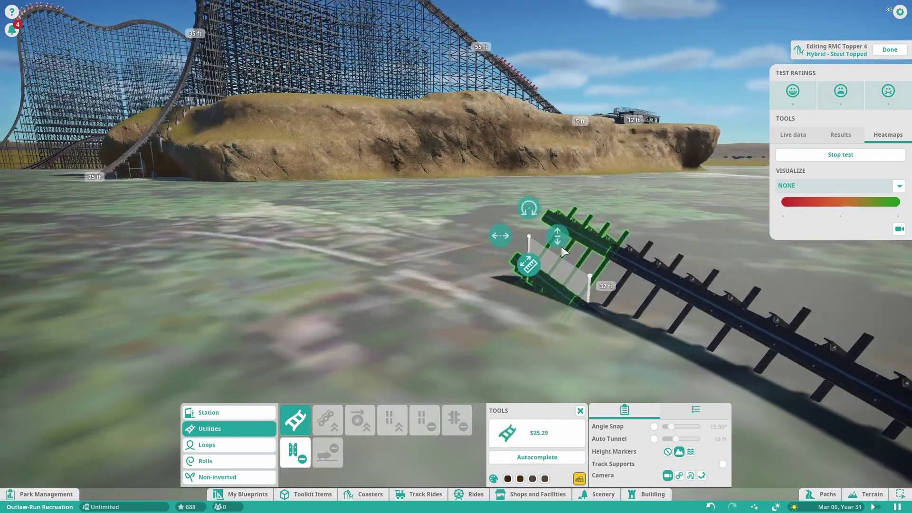
key(q)
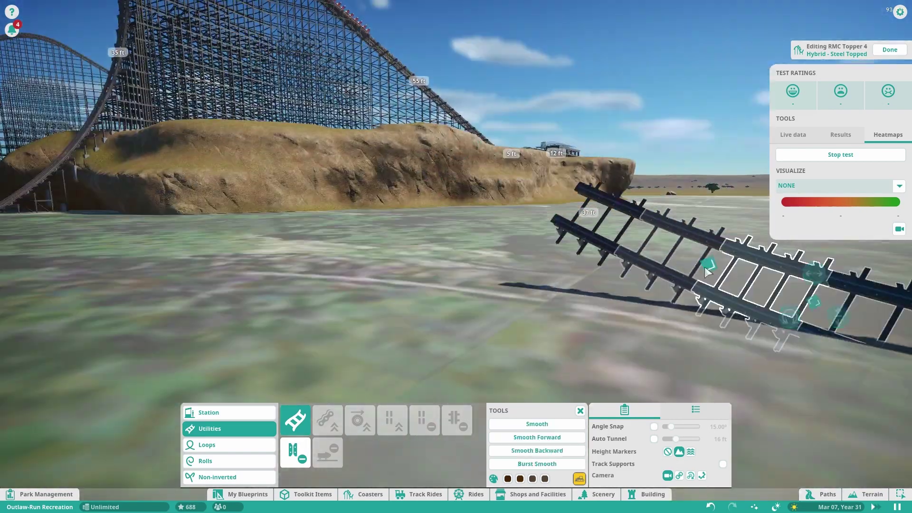
scroll(630, 264, up, 3)
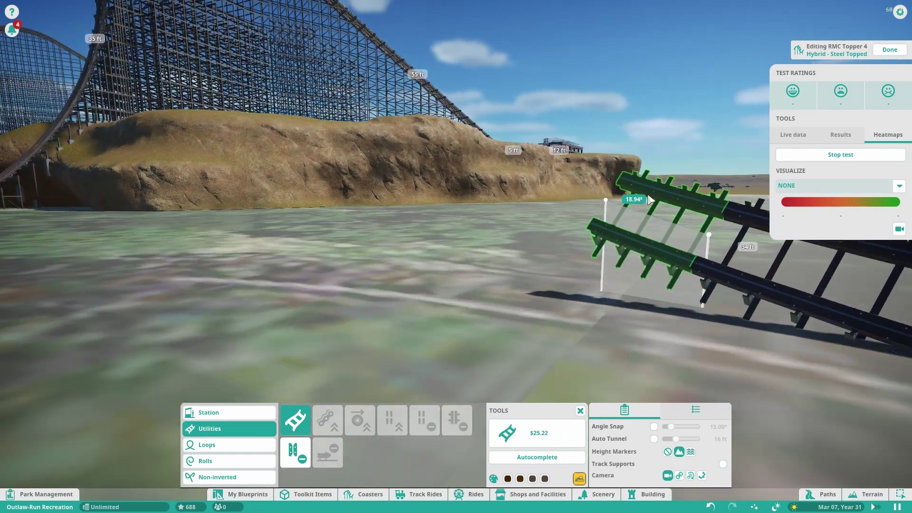
scroll(650, 200, down, 5)
scroll(617, 238, up, 5)
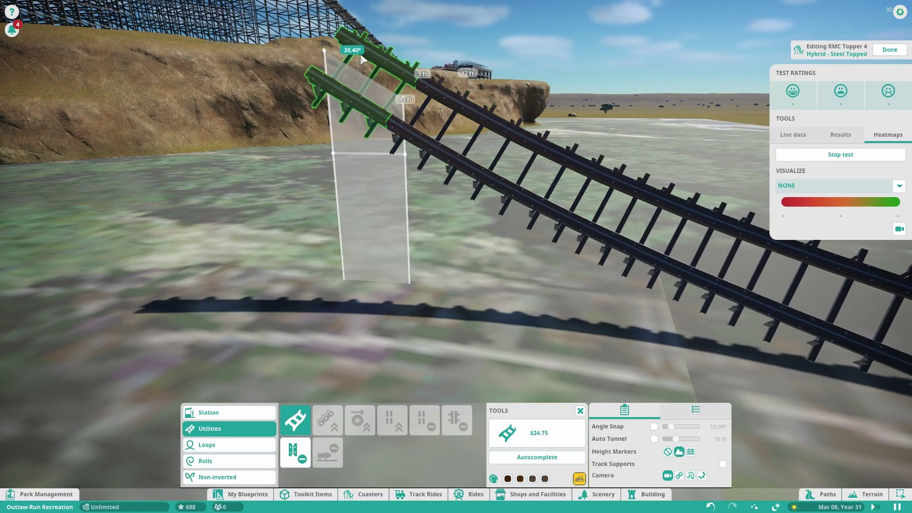
scroll(363, 59, down, 5)
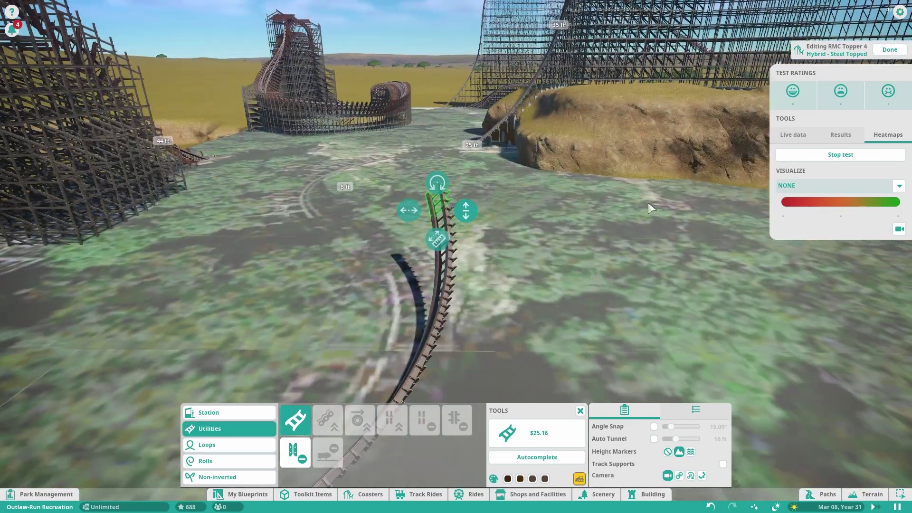
scroll(459, 222, up, 5)
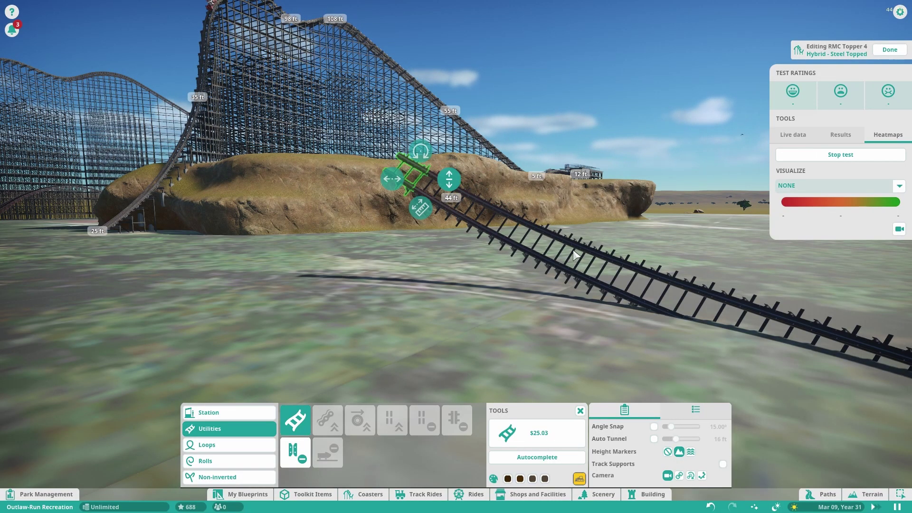
click(452, 306)
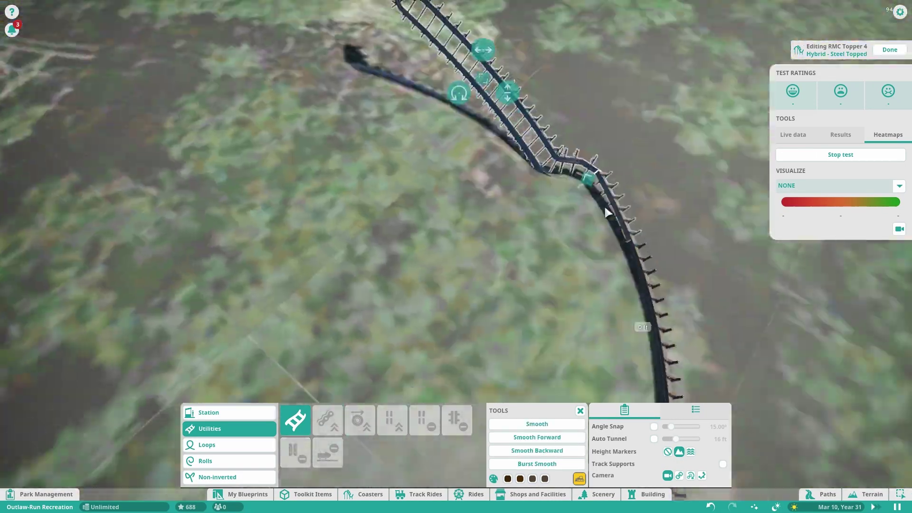
scroll(604, 204, down, 4)
scroll(625, 238, up, 4)
click(523, 184)
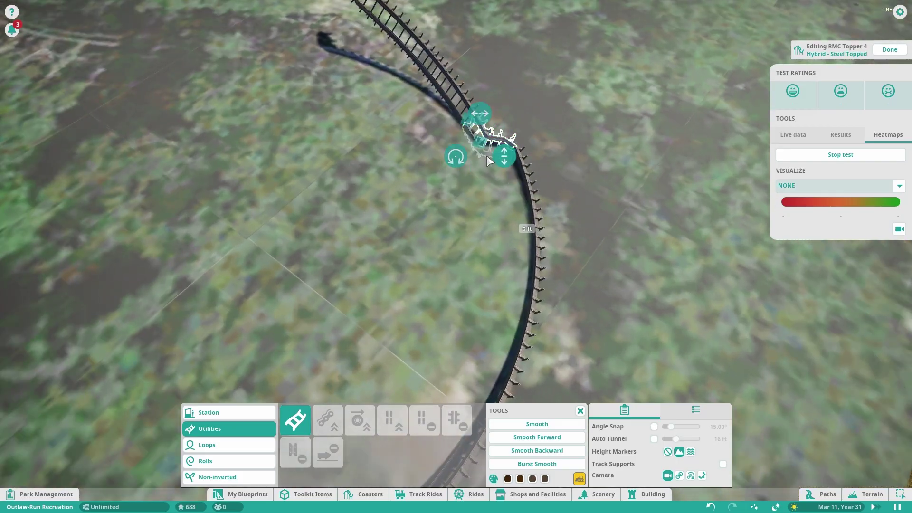
scroll(519, 202, down, 5)
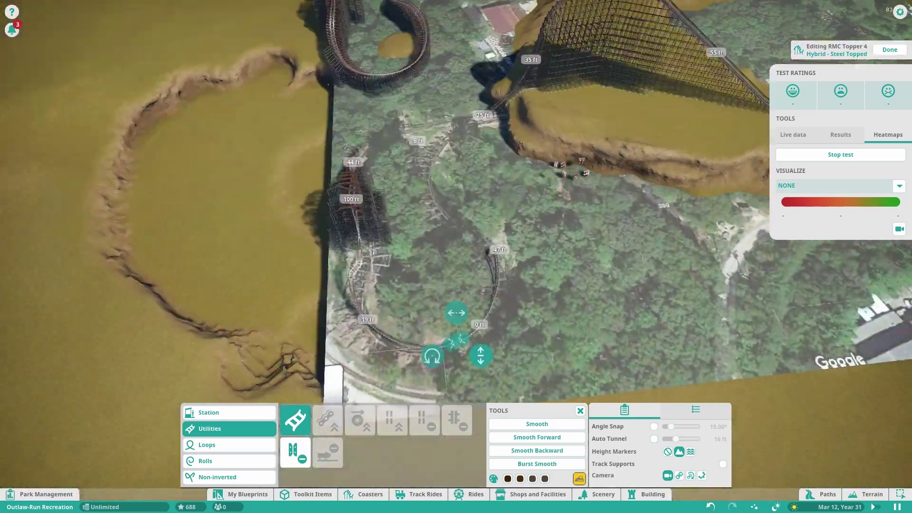
scroll(461, 137, up, 5)
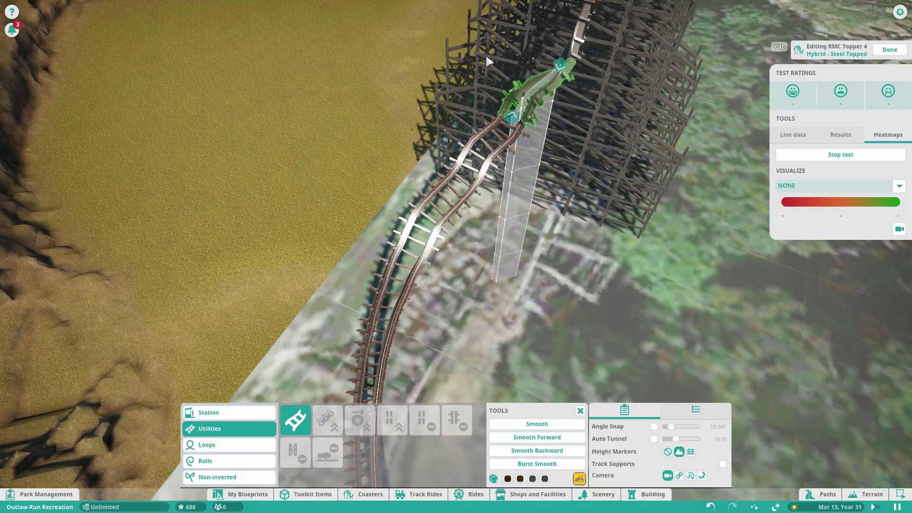
drag(486, 58, 746, 213)
scroll(509, 311, down, 5)
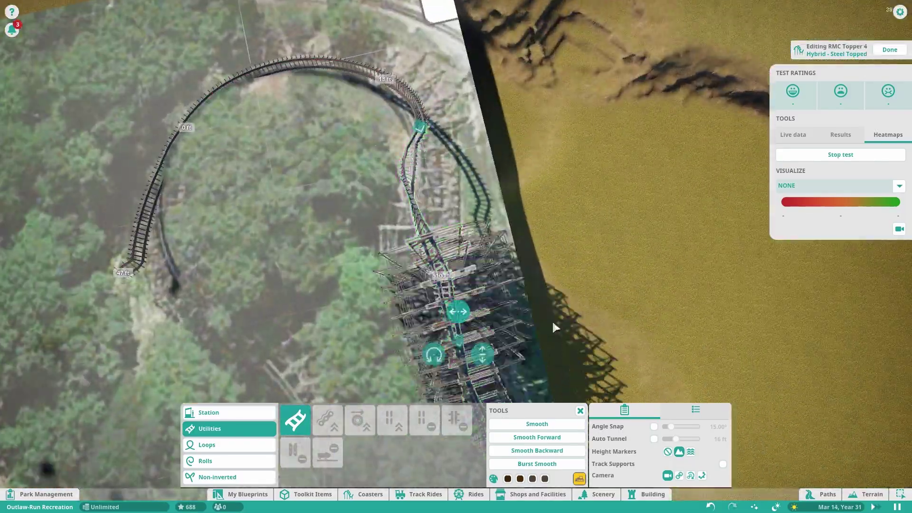
scroll(552, 324, up, 5)
drag(553, 324, 613, 389)
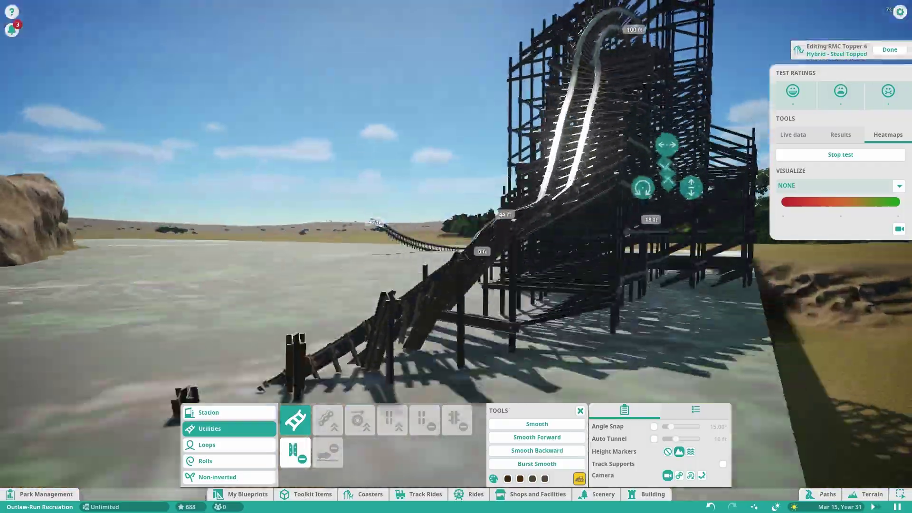
scroll(543, 185, down, 5)
drag(523, 190, 525, 265)
scroll(505, 357, up, 3)
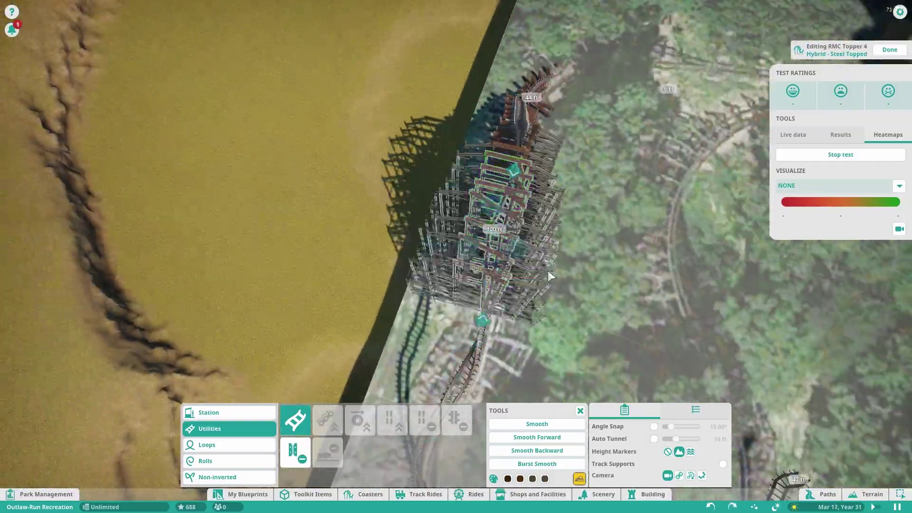
drag(505, 357, 529, 186)
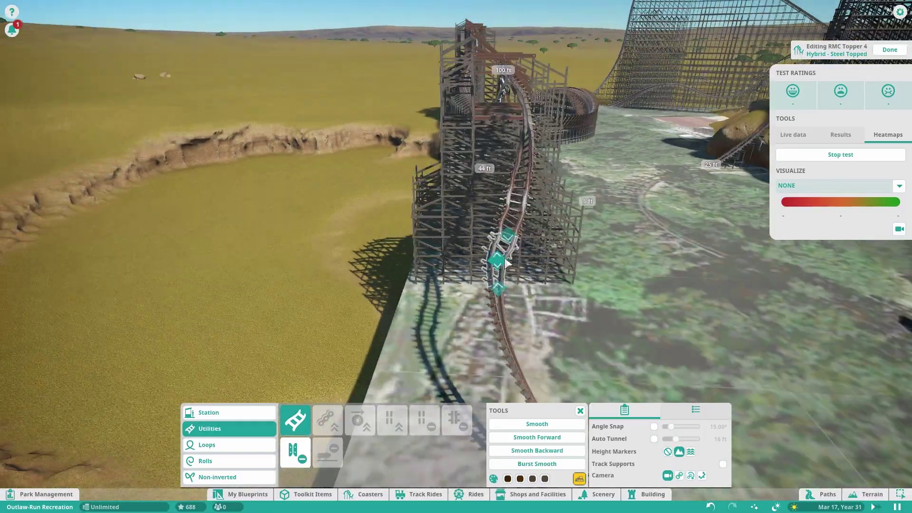
scroll(507, 263, up, 2)
click(554, 192)
scroll(527, 245, down, 5)
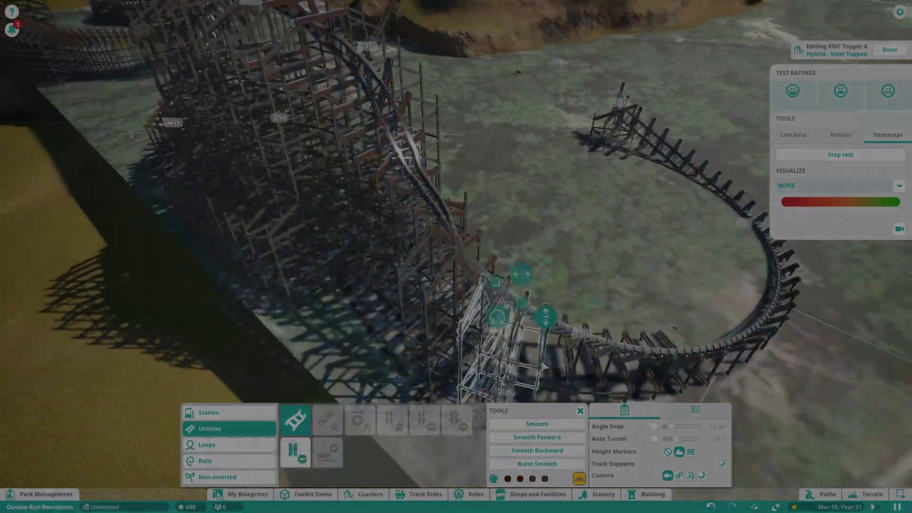